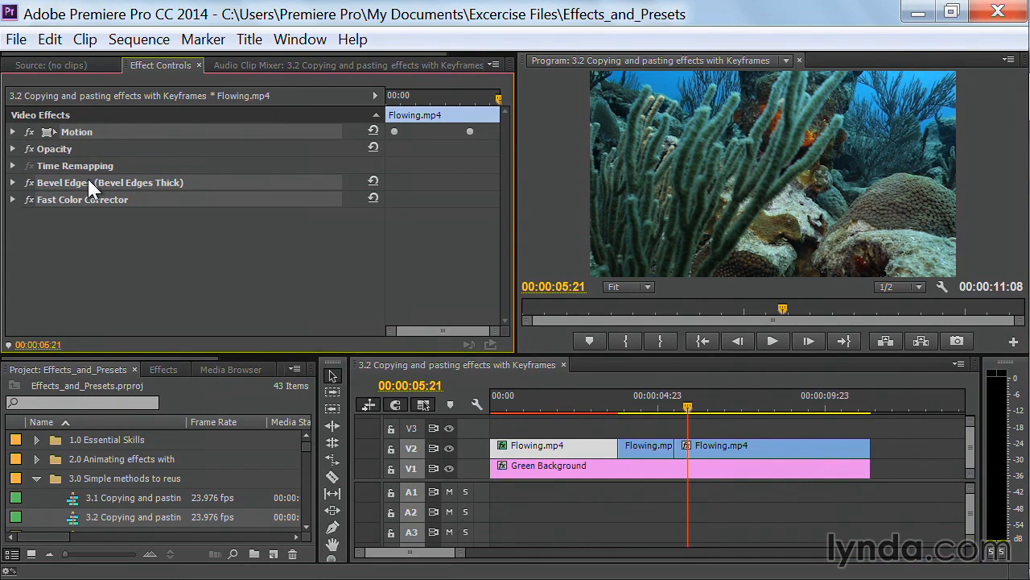
- Paste the copied effects and Motion keyframes onto the second Flowing.mp4 clip and play it back
left_click(644, 407)
left_click(656, 451)
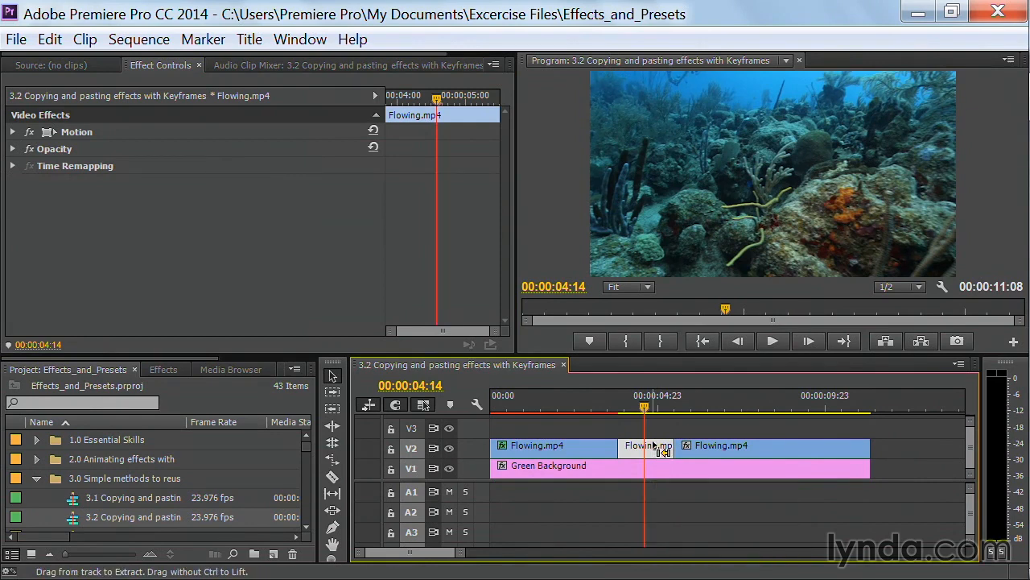
key("ctrl+alt+v")
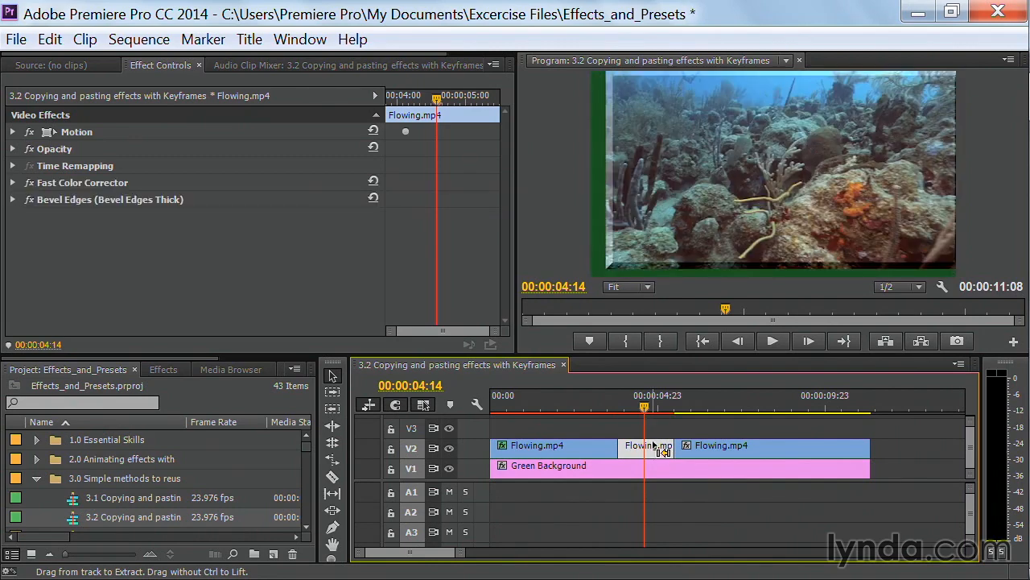
left_click(619, 397)
key("space")
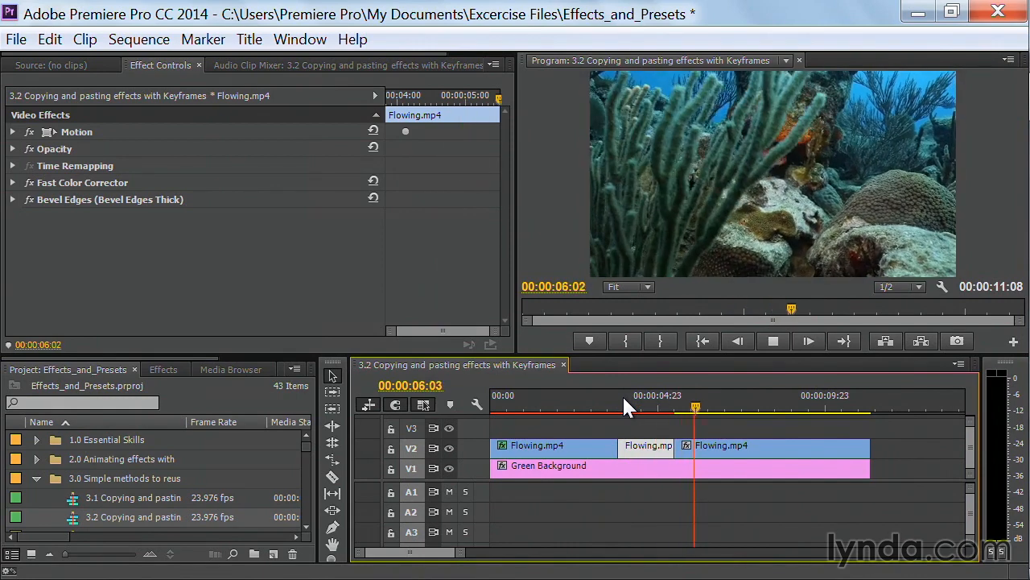
key("space")
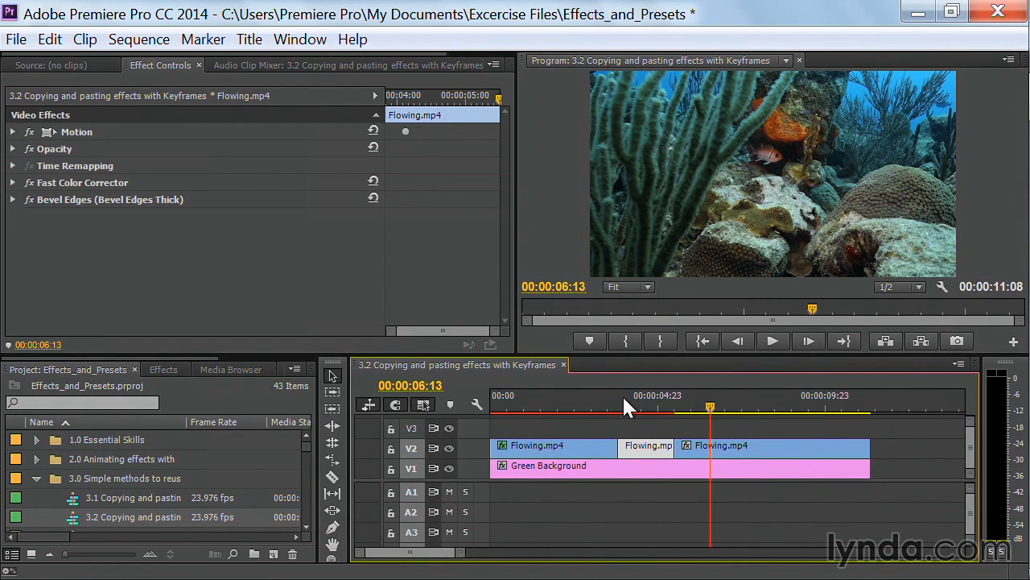
- Return to the start of the second Flowing.mp4 clip and widen the keyframe area of its effect settings
left_click(620, 398)
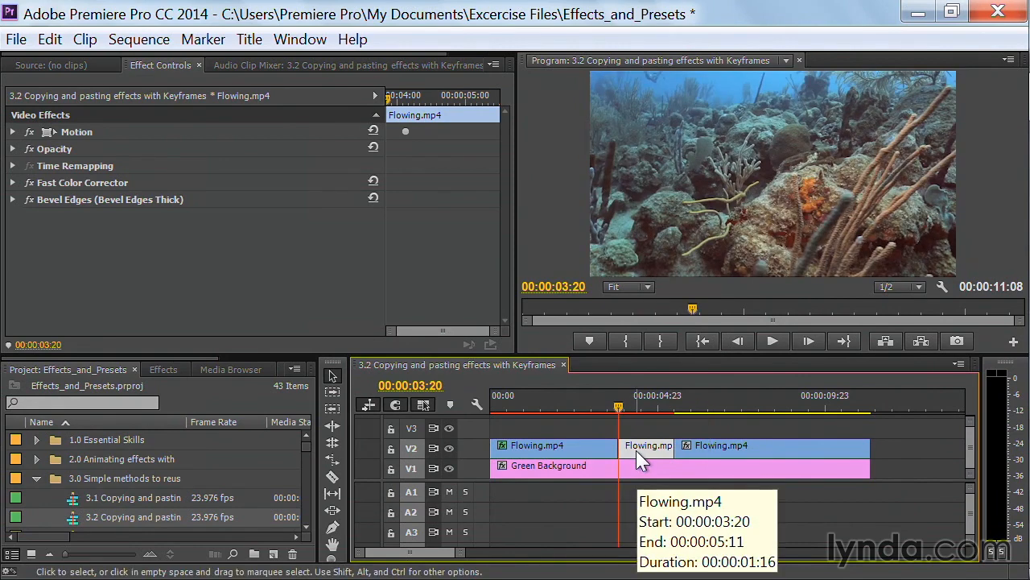
left_click_drag(386, 224, 382, 224)
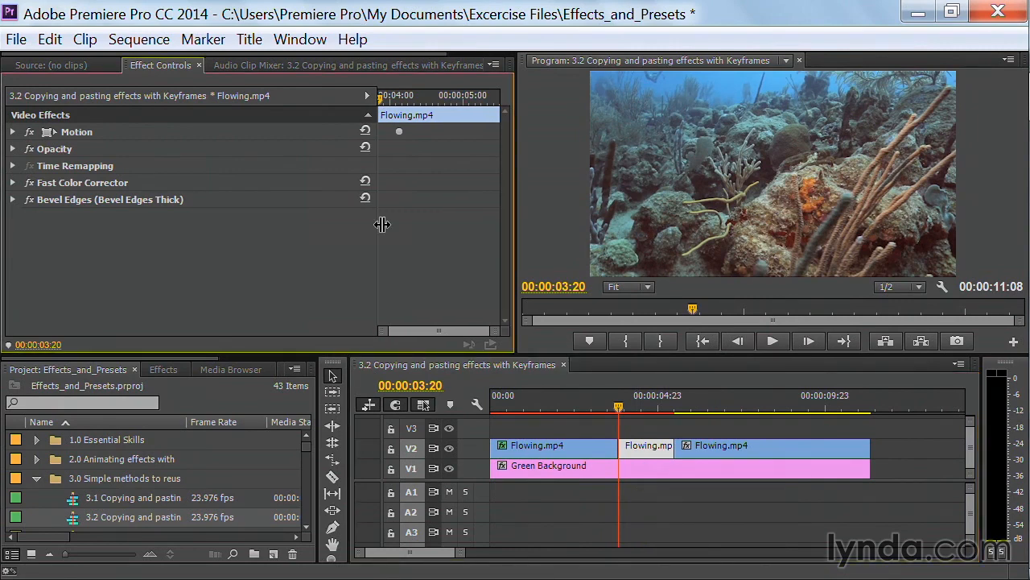
left_click_drag(382, 225, 223, 256)
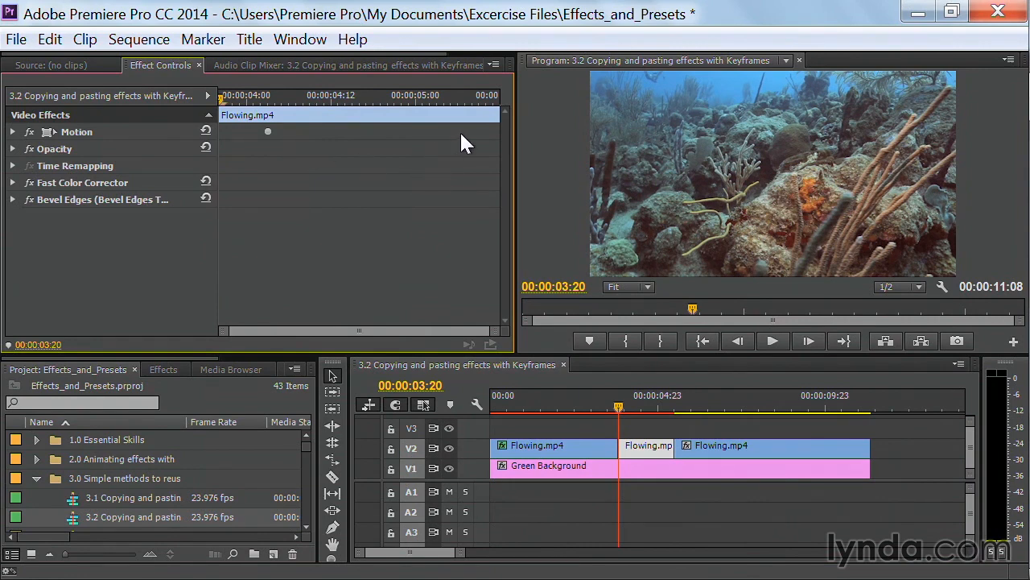
- Ripple-extend the end of the second Flowing.mp4 clip to about 00:00:09:10 and play the clip back
left_click(671, 445)
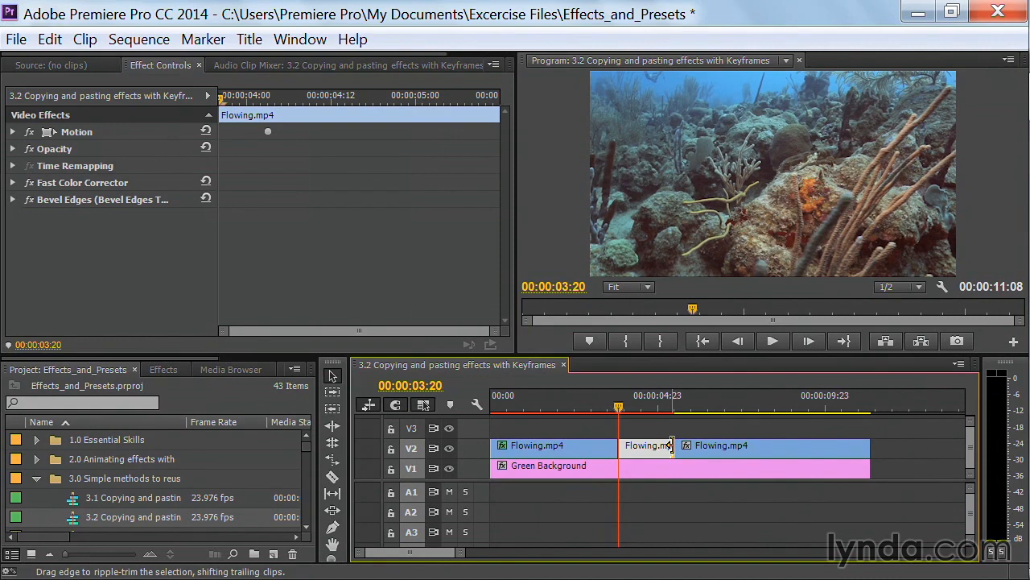
left_click_drag(670, 445, 804, 456)
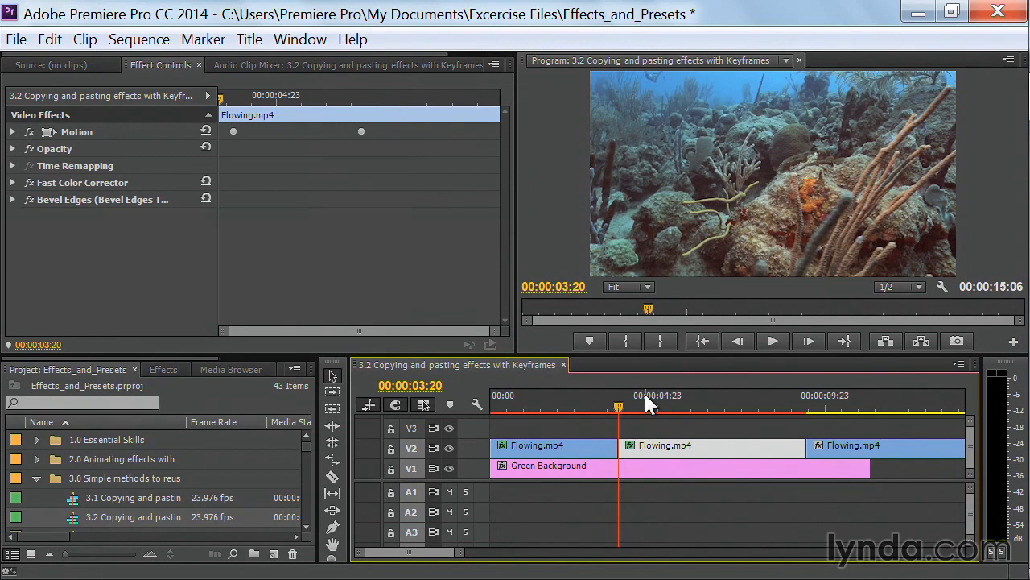
key("space")
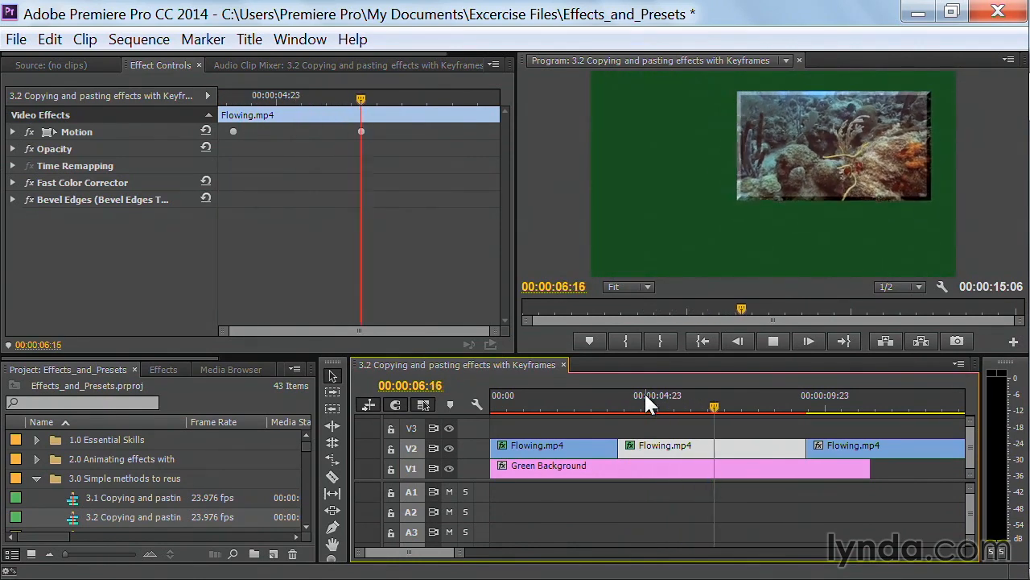
key("space")
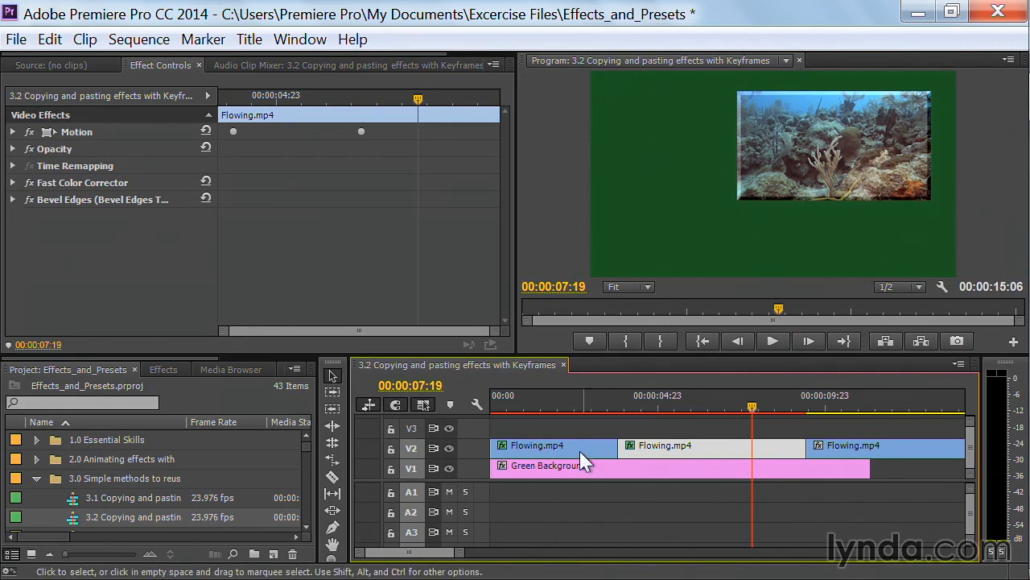
- Copy the first Flowing.mp4 clip and extend the end of the third clip to about 00:00:22:11
left_click(545, 451)
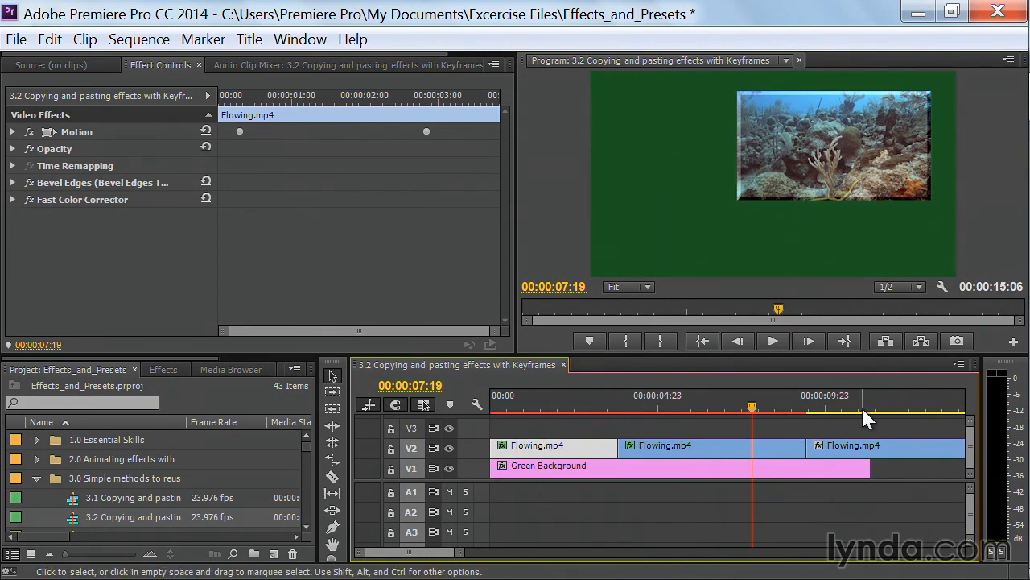
left_click(883, 439)
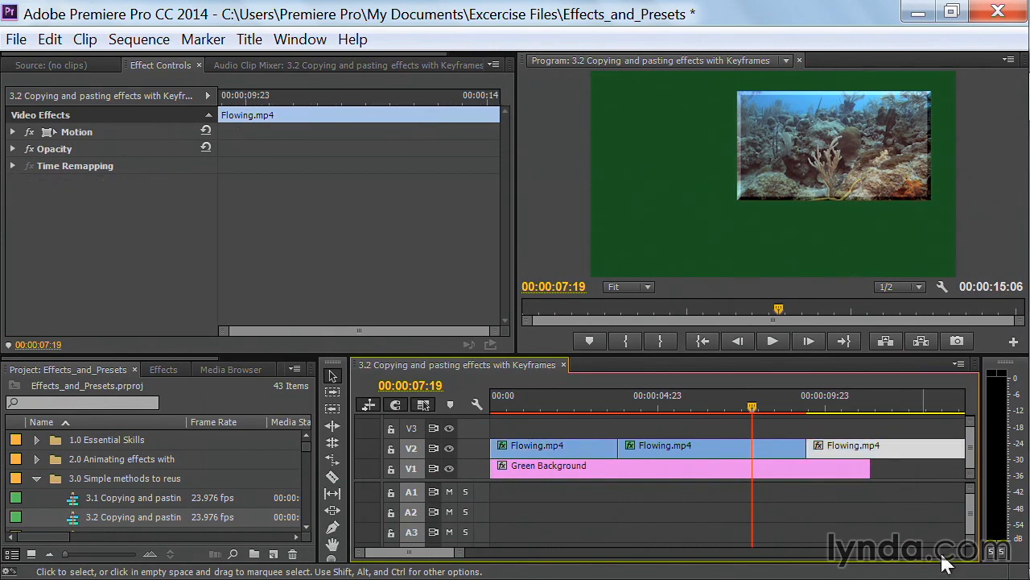
left_click_drag(455, 553, 495, 556)
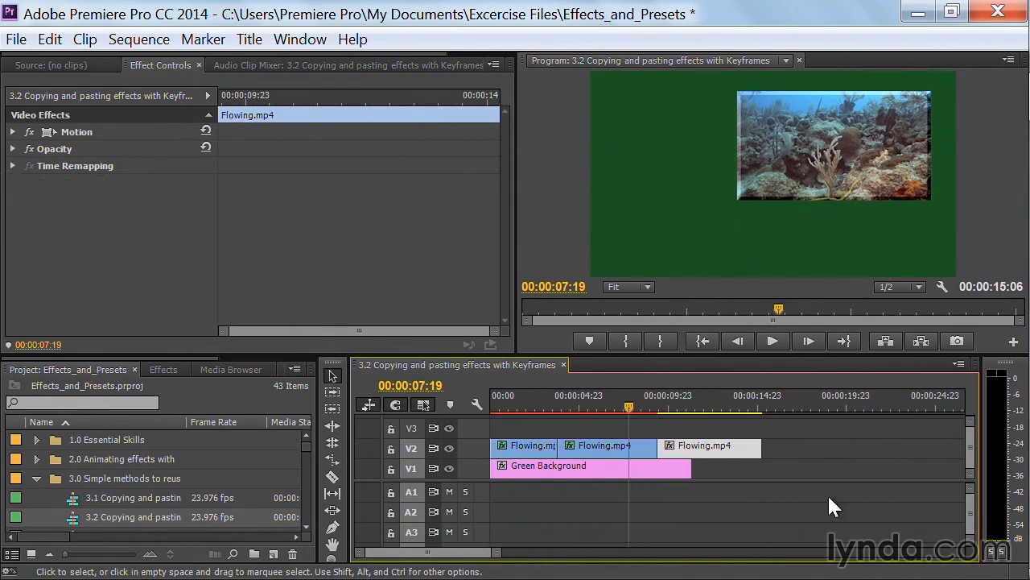
left_click_drag(761, 448, 868, 452)
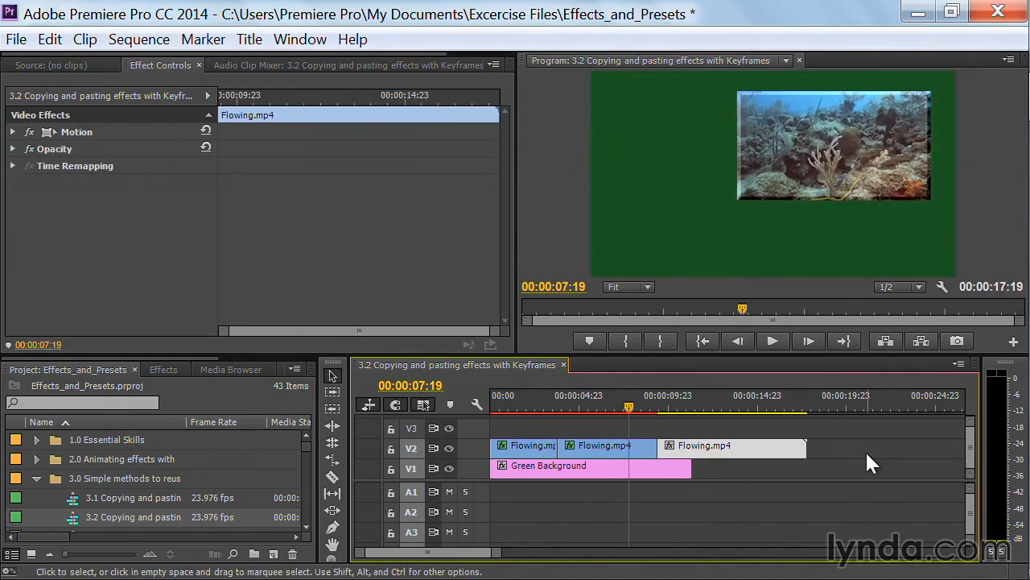
left_click_drag(665, 448, 581, 448)
left_click(660, 396)
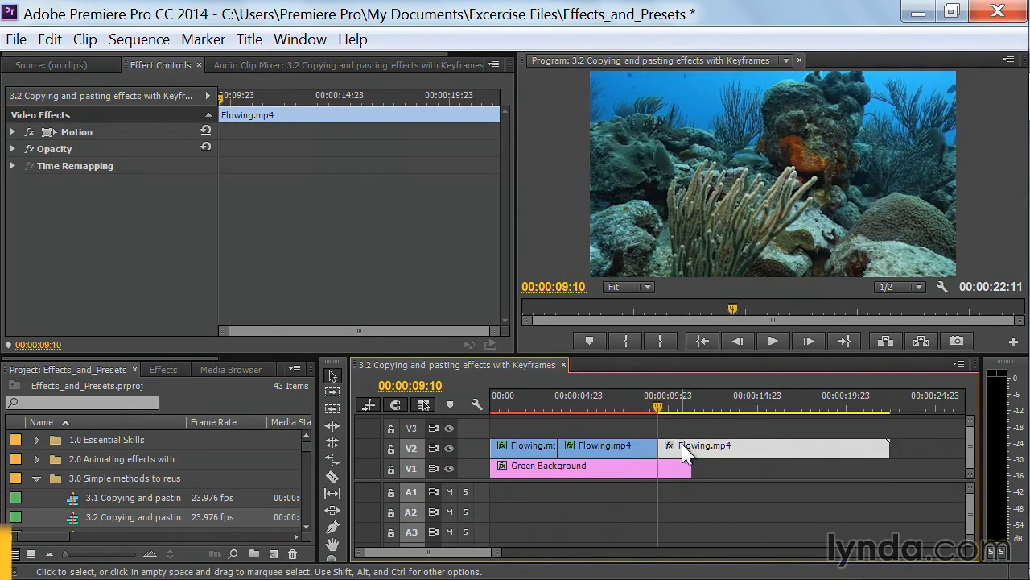
- Try pasting Motion, Opacity, Time Remapping, Bevel Edges and Fast Color Corrector onto the extended third clip with Scale Attribute Times, and play it back
key("ctrl+alt+v")
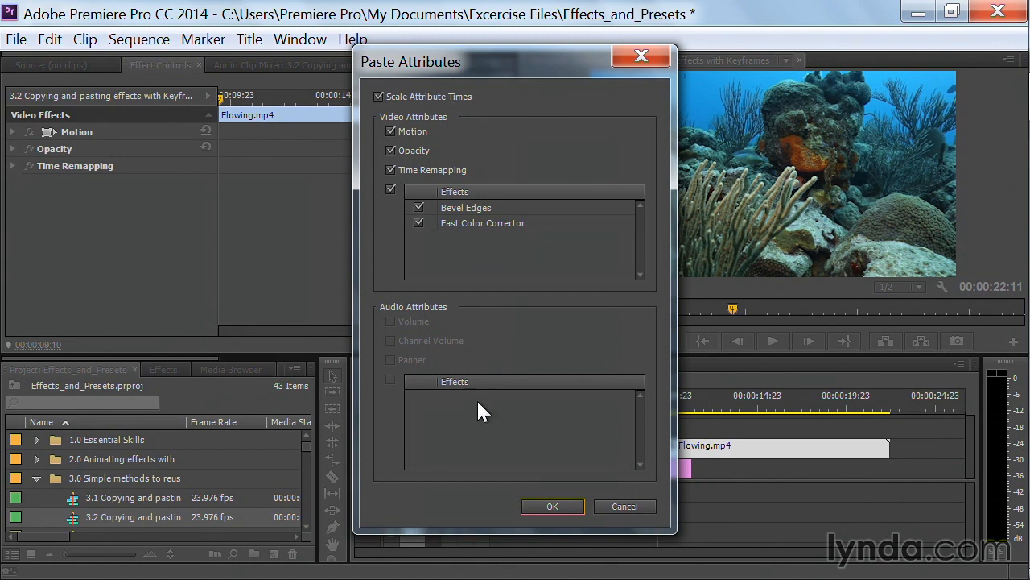
left_click(554, 507)
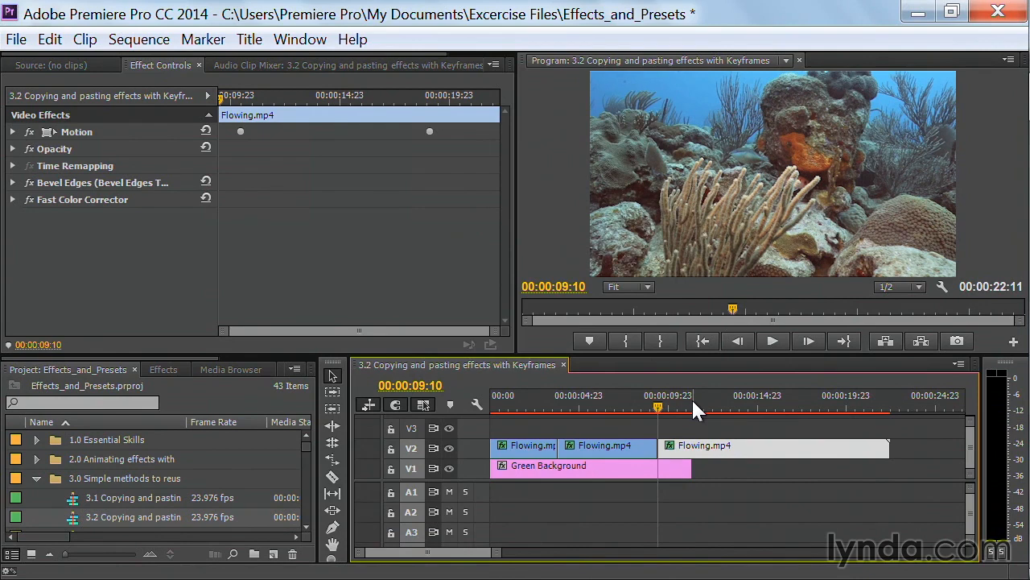
key("space")
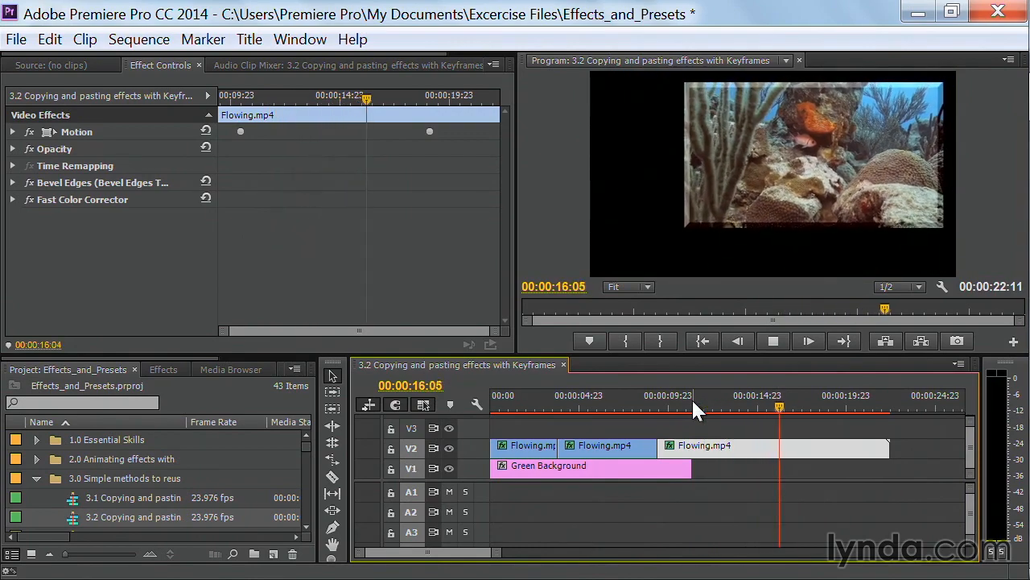
key("space")
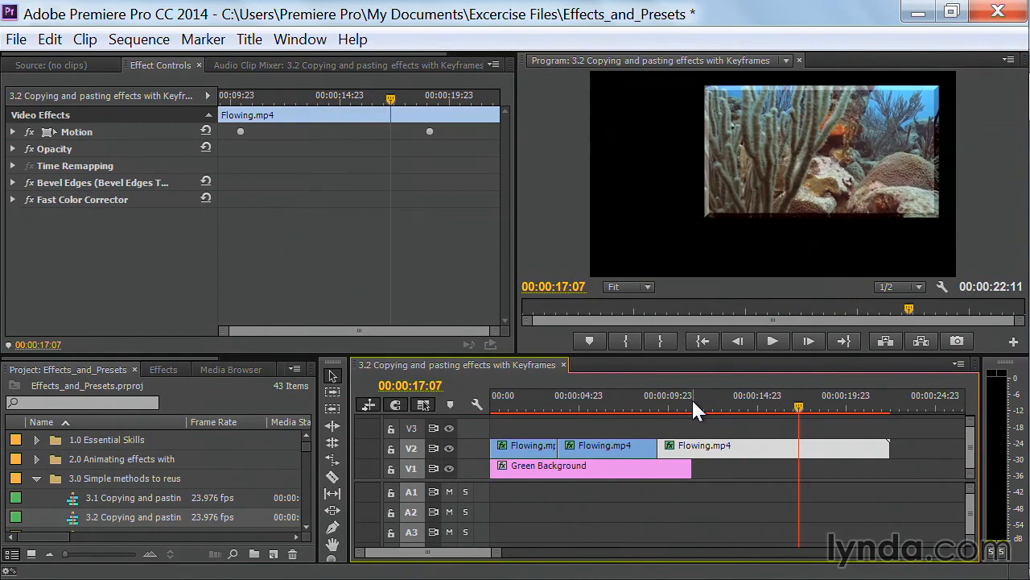
key("ctrl+z")
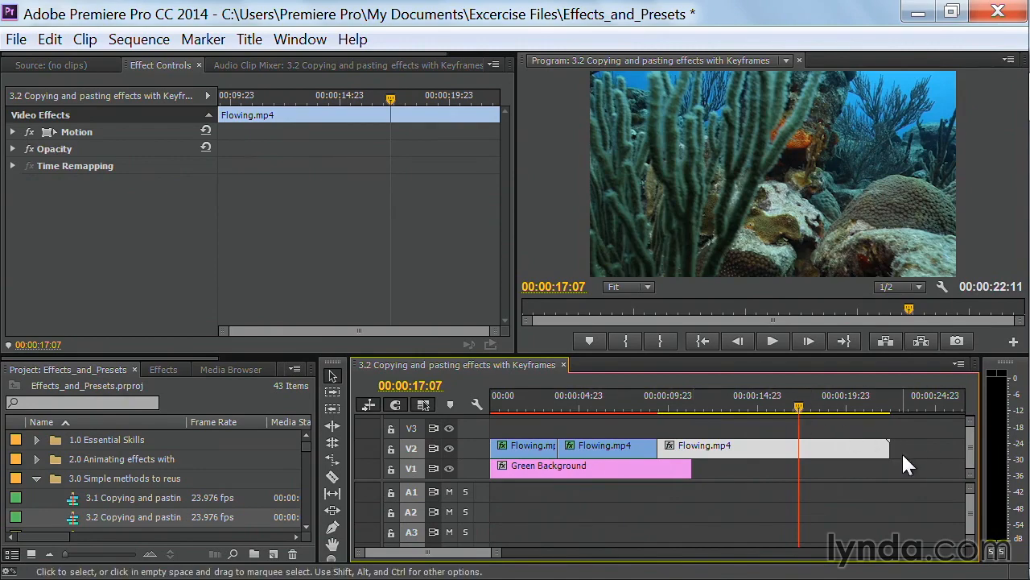
- Shorten the third clip to end with Green Background at 00:00:11:08 and paste all copied video attributes onto it with Scale Attribute Times
left_click_drag(887, 449, 689, 456)
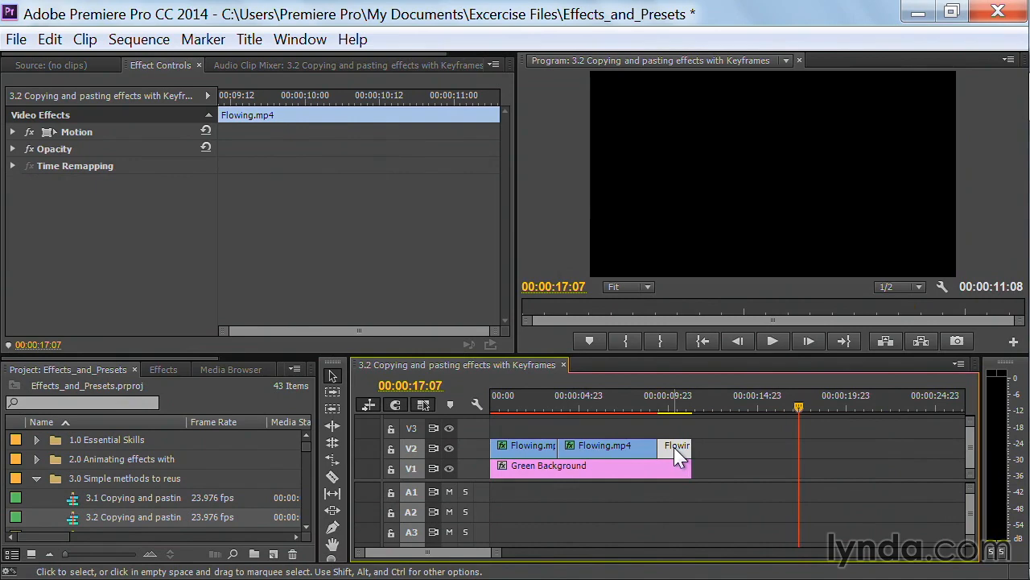
key("ctrl+alt+v")
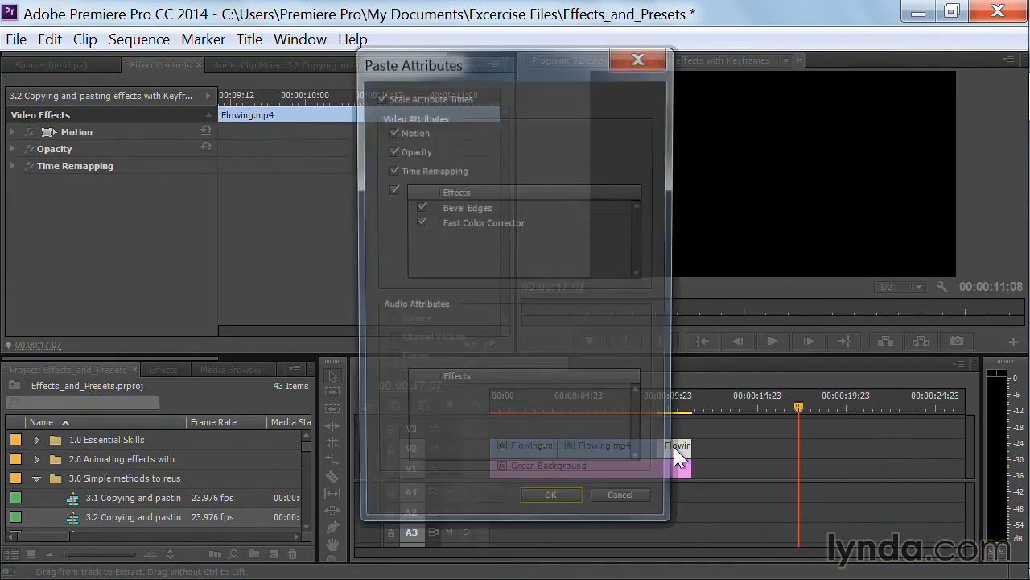
left_click(558, 506)
- Play back the sequence to check the animation pasted onto the clips
left_click(656, 406)
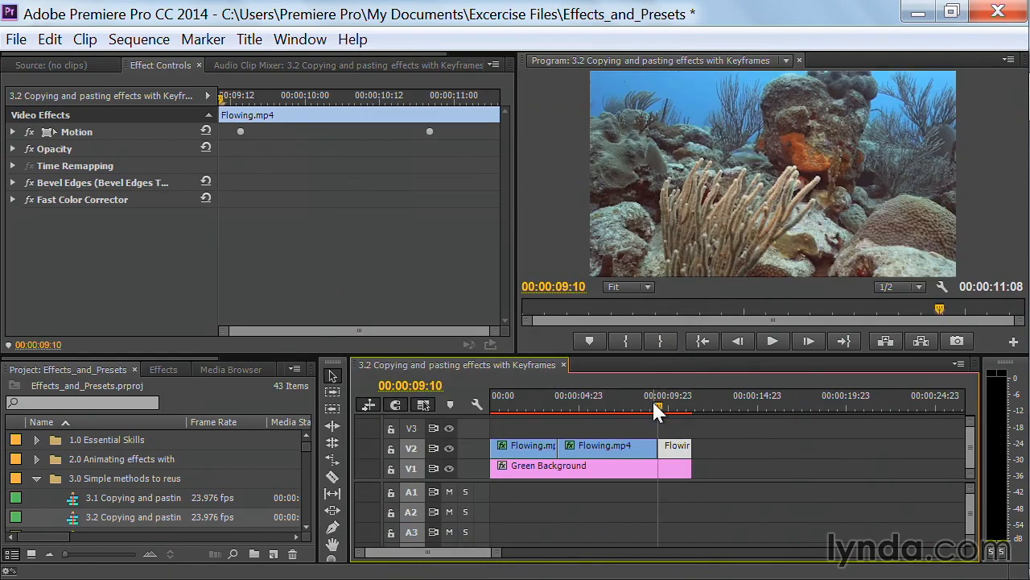
key("space")
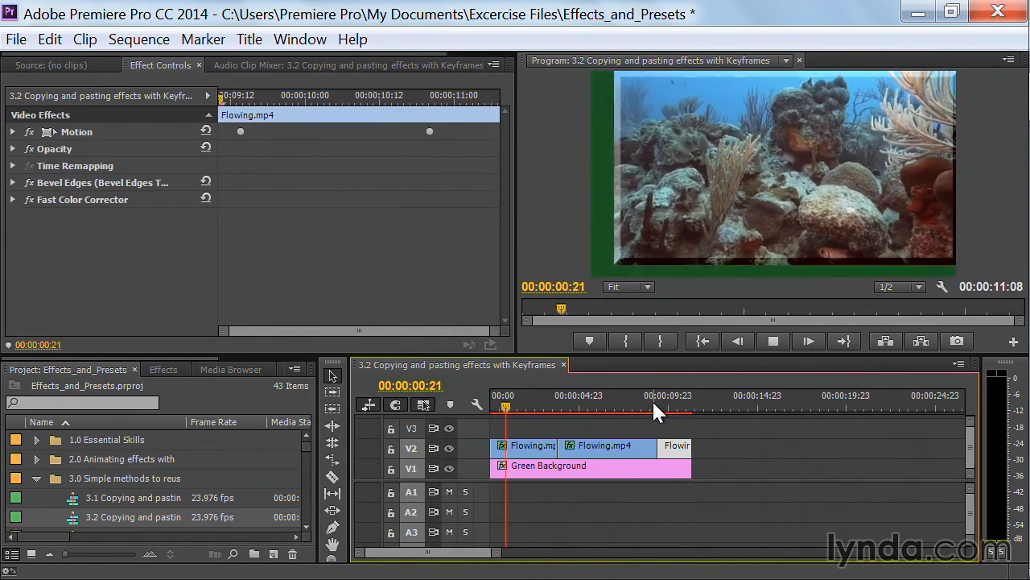
key("space")
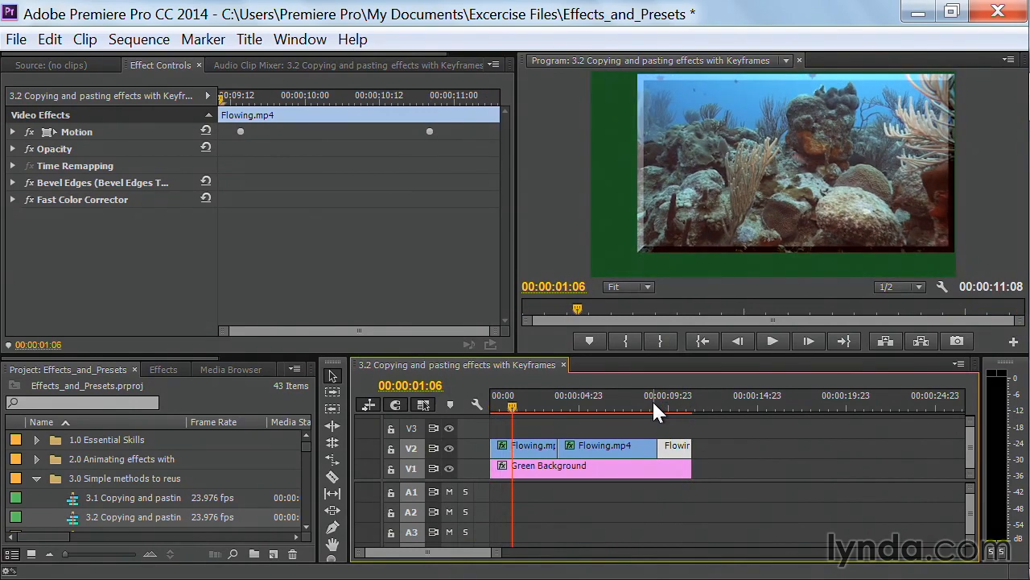